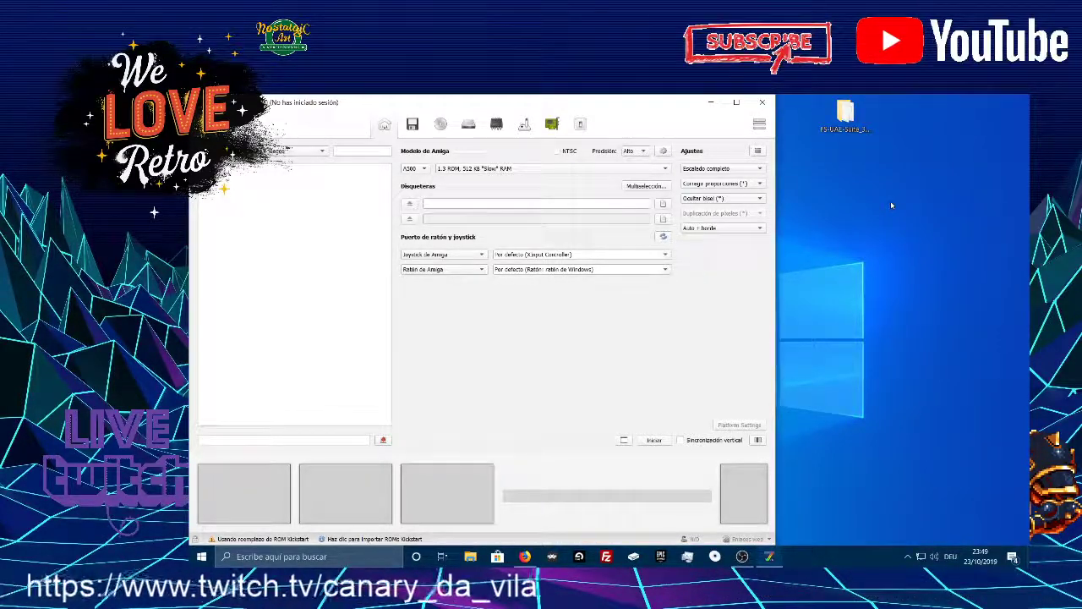
Step: Set the Amiga model to CD32
click(845, 114)
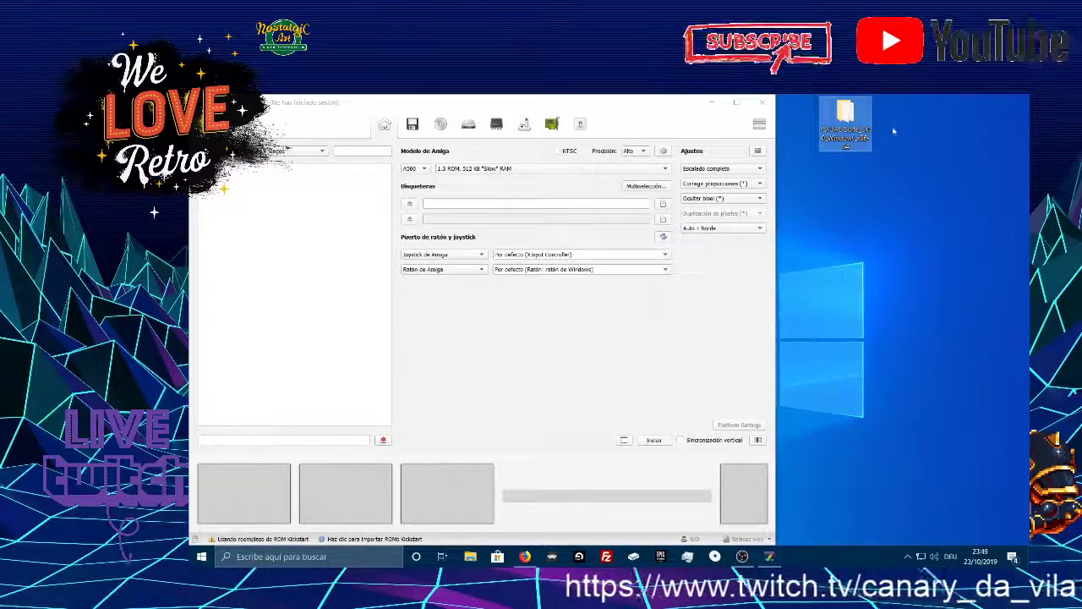
mouse_move(850, 146)
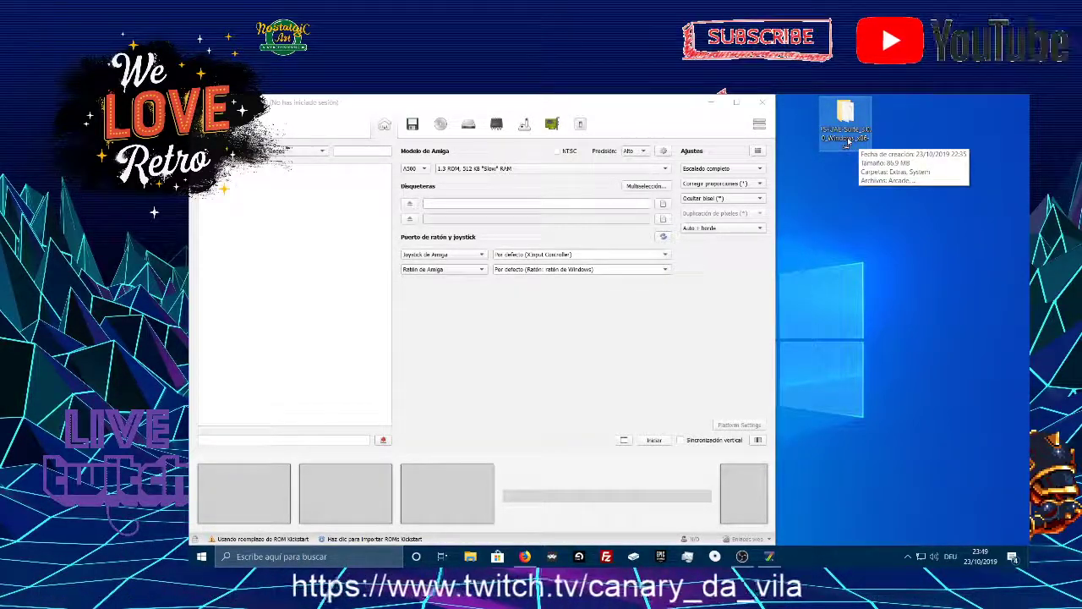
click(415, 168)
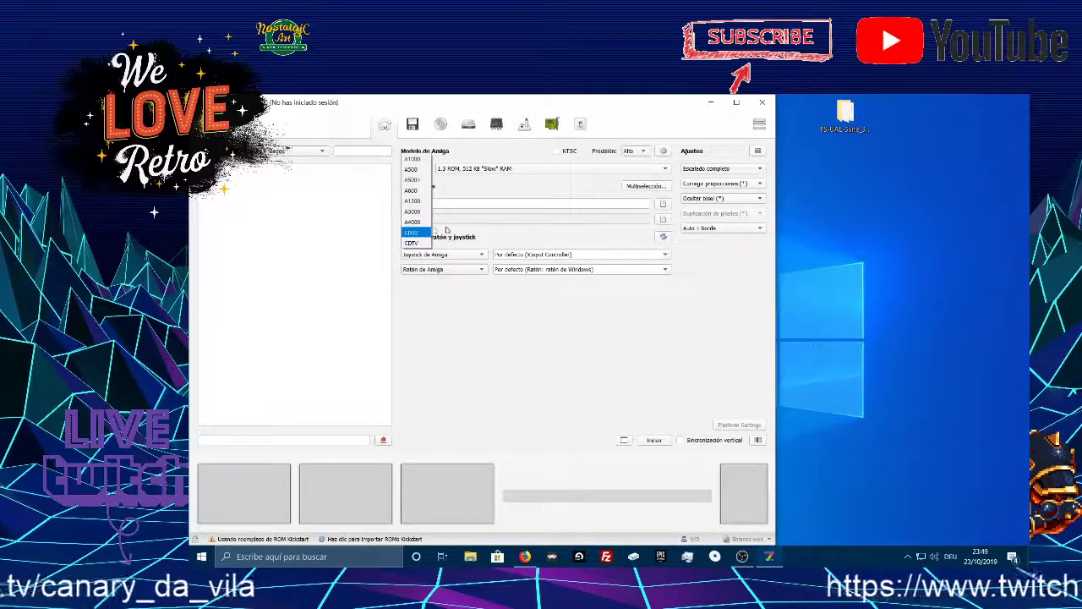
click(500, 226)
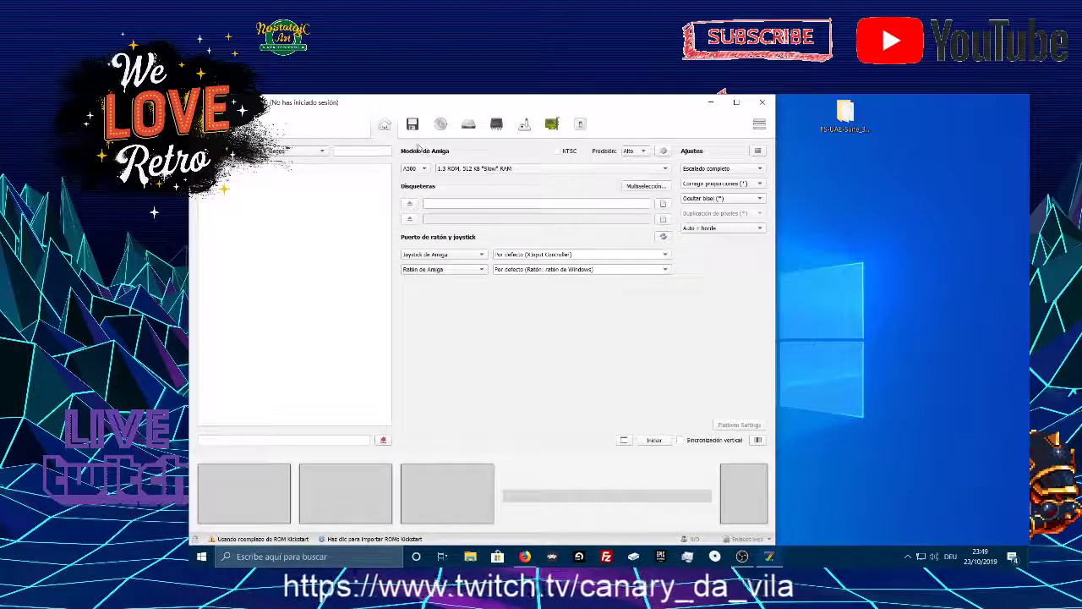
click(416, 168)
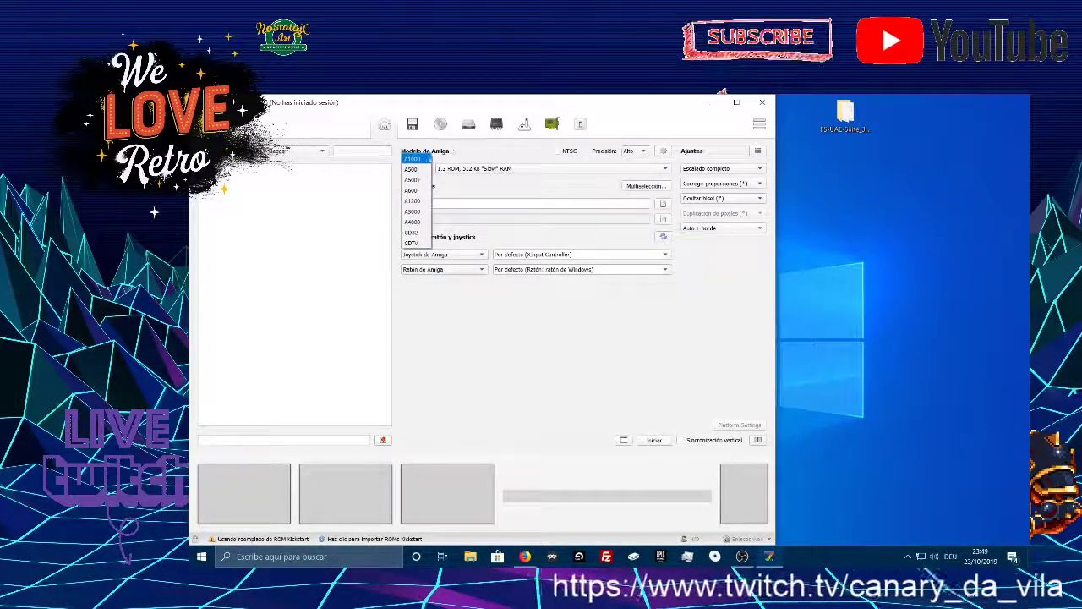
click(412, 233)
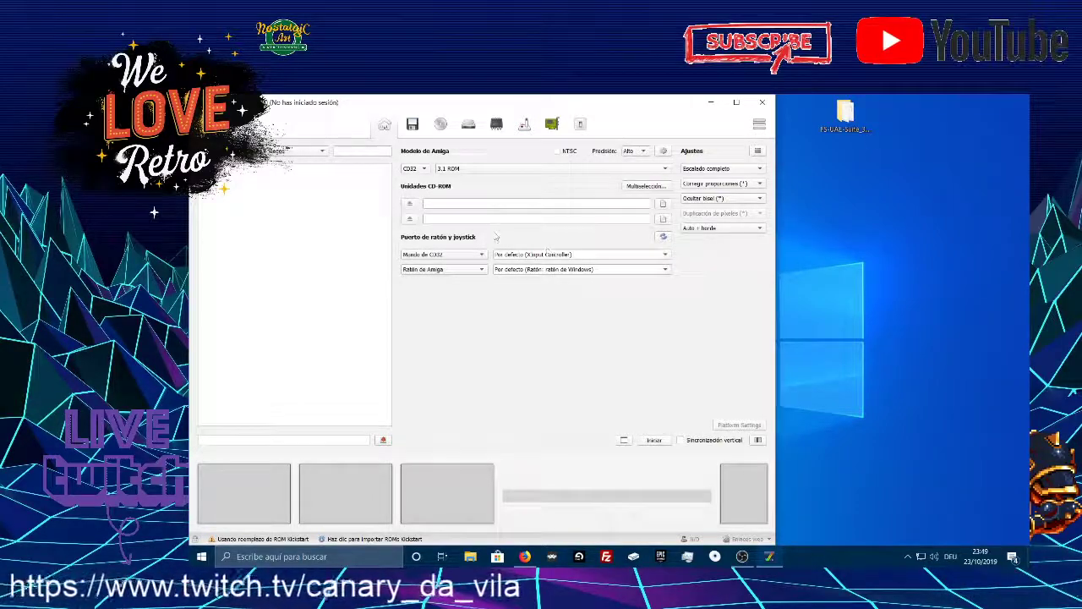
Step: Look through the FS-UAE-Suite_3.0.0_Windows_x86-64 desktop folder, including its System and FS-UAE subfolders, for the ROM files and close it
click(847, 118)
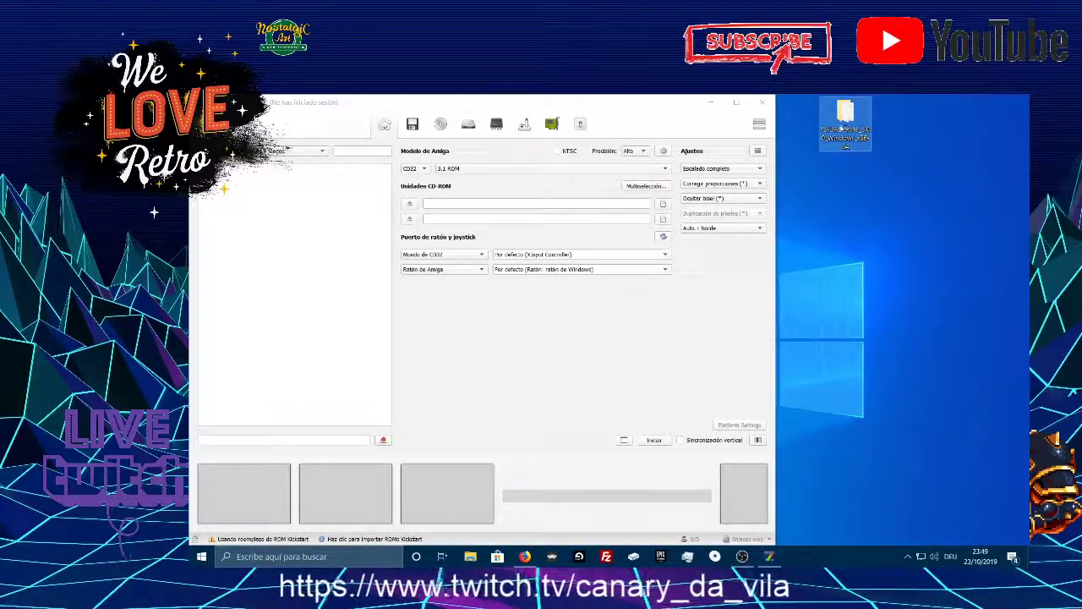
double_click(843, 139)
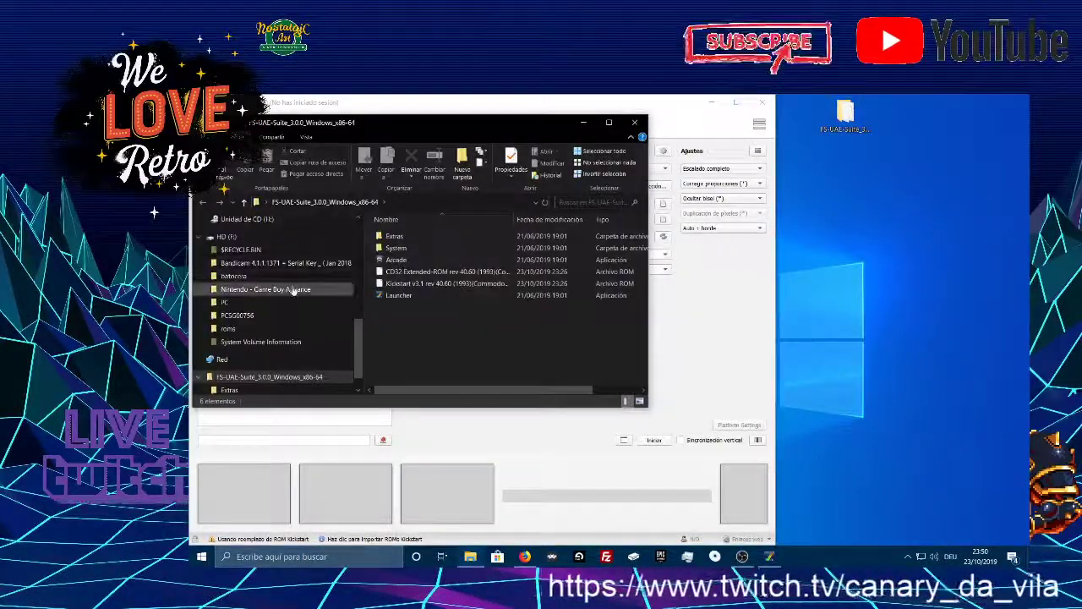
click(407, 273)
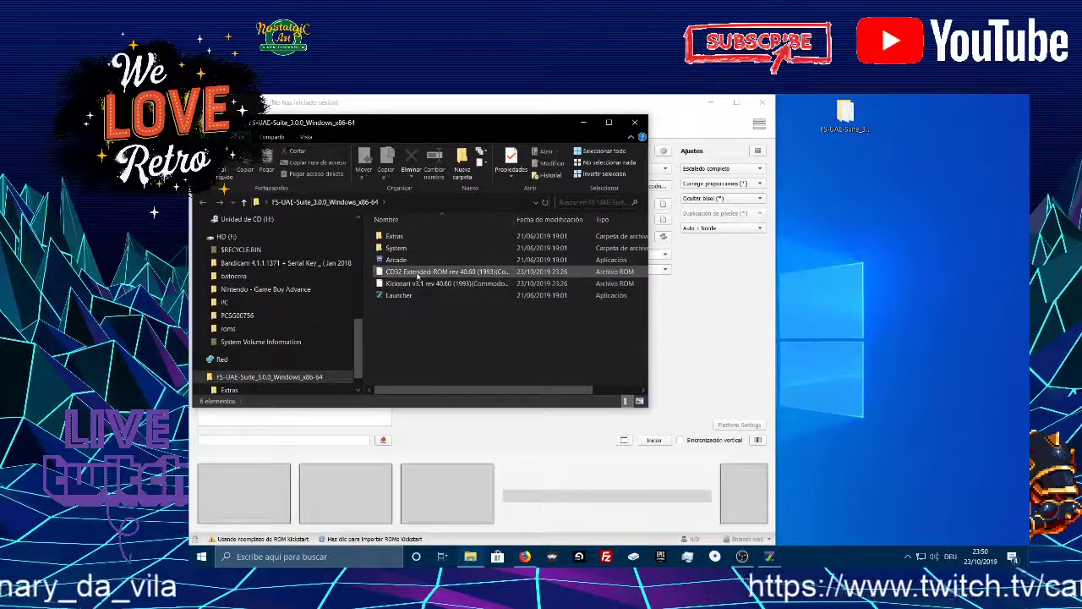
click(399, 296)
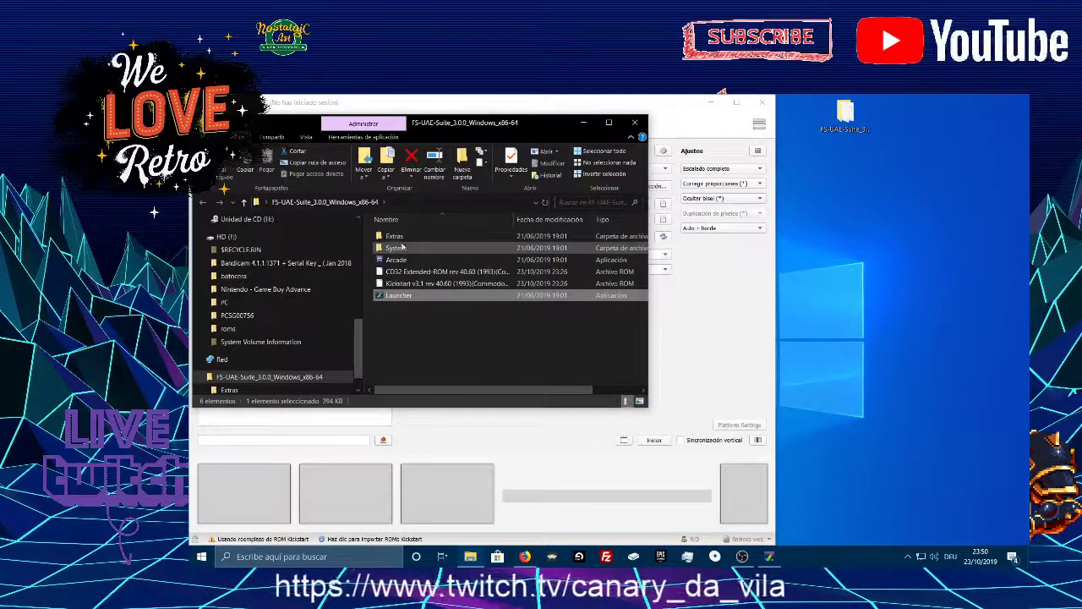
double_click(396, 248)
click(244, 202)
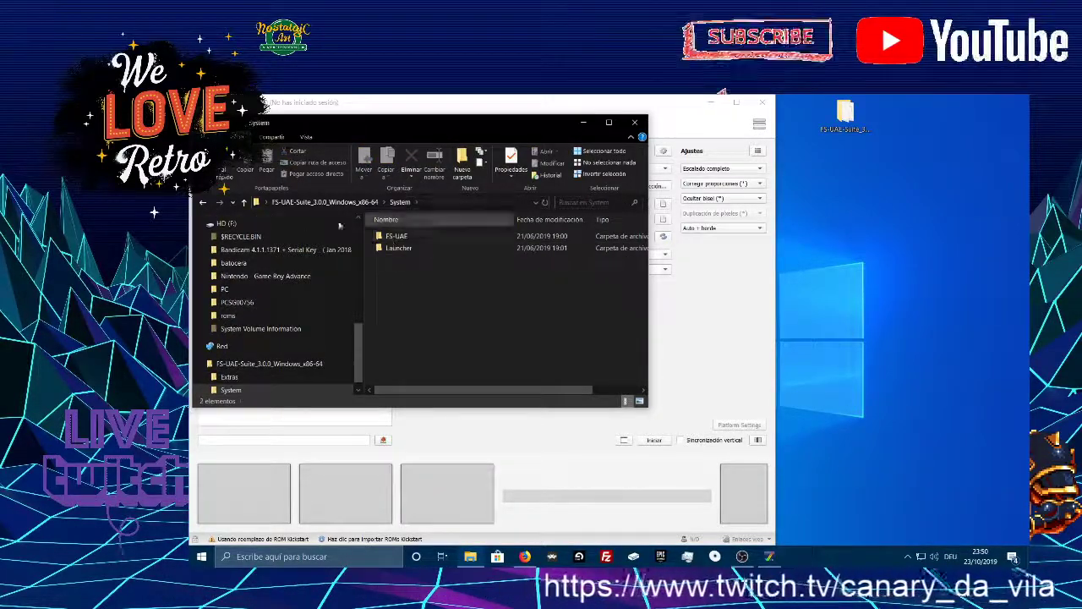
double_click(394, 236)
click(269, 364)
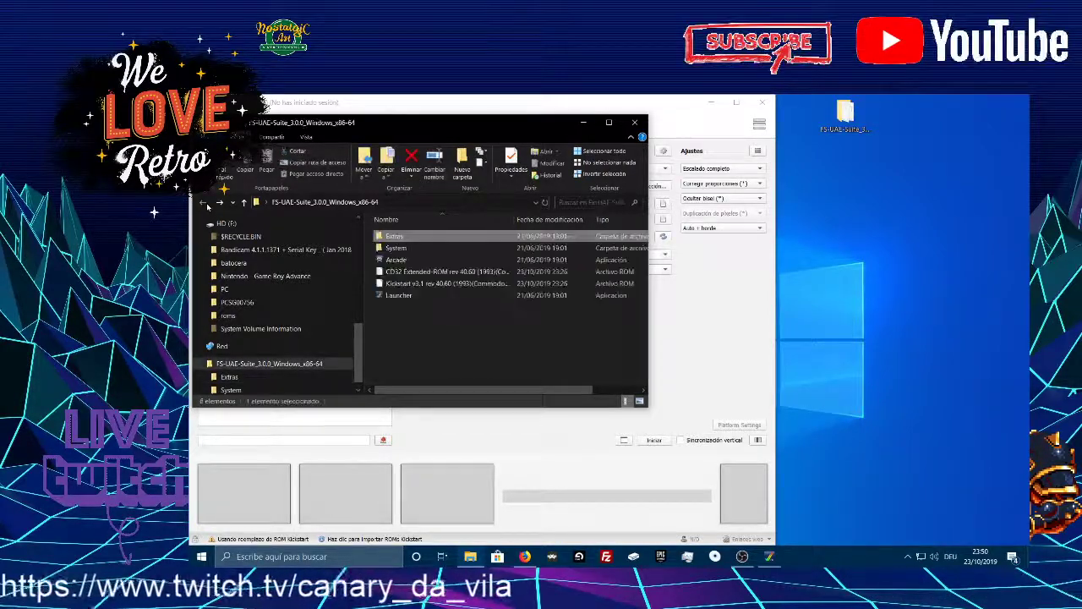
click(634, 123)
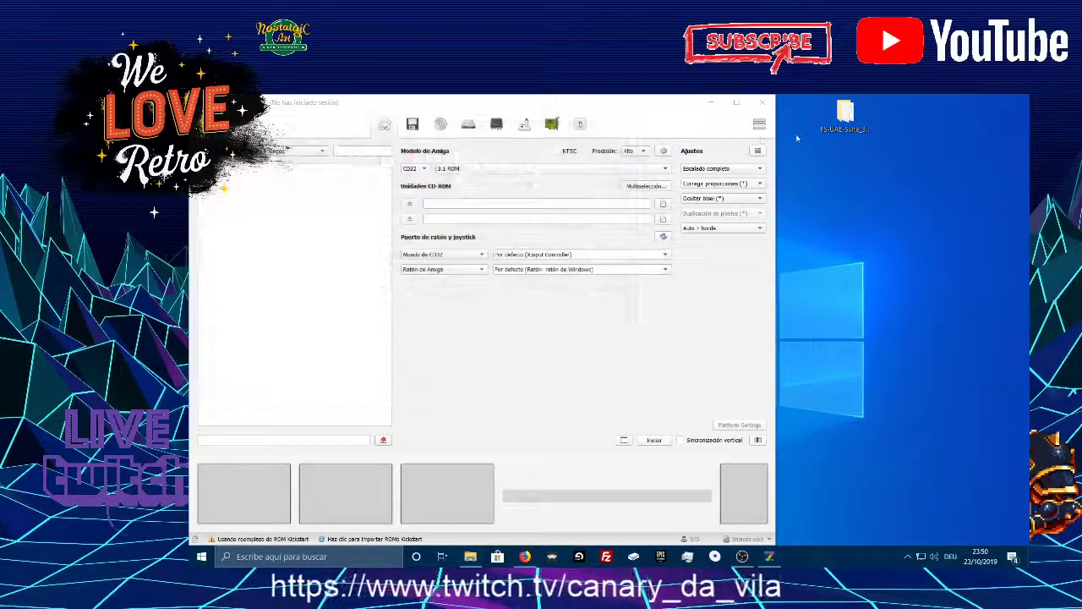
click(846, 116)
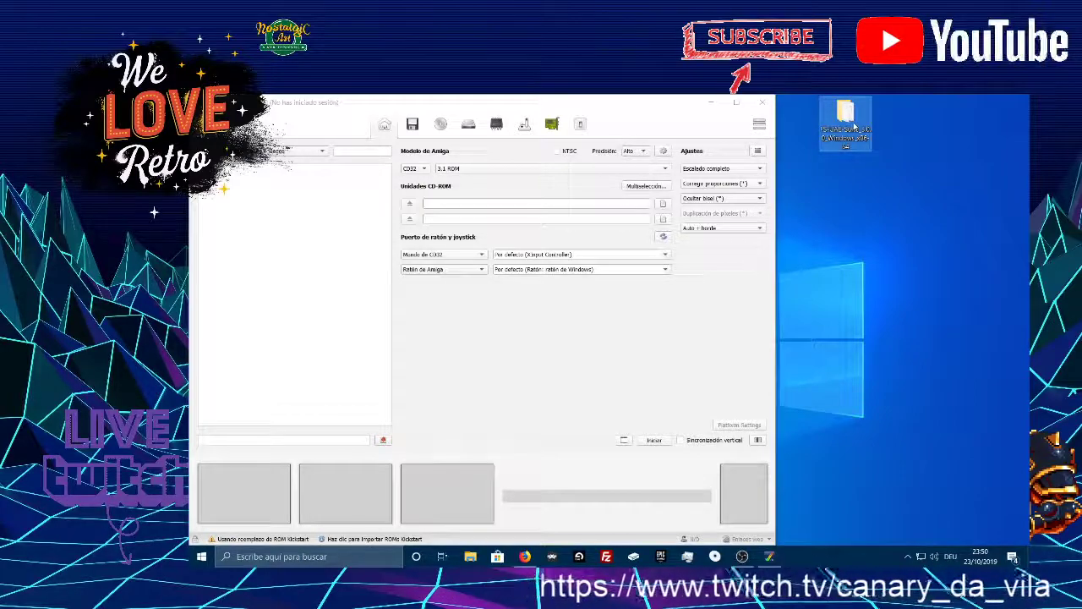
click(841, 229)
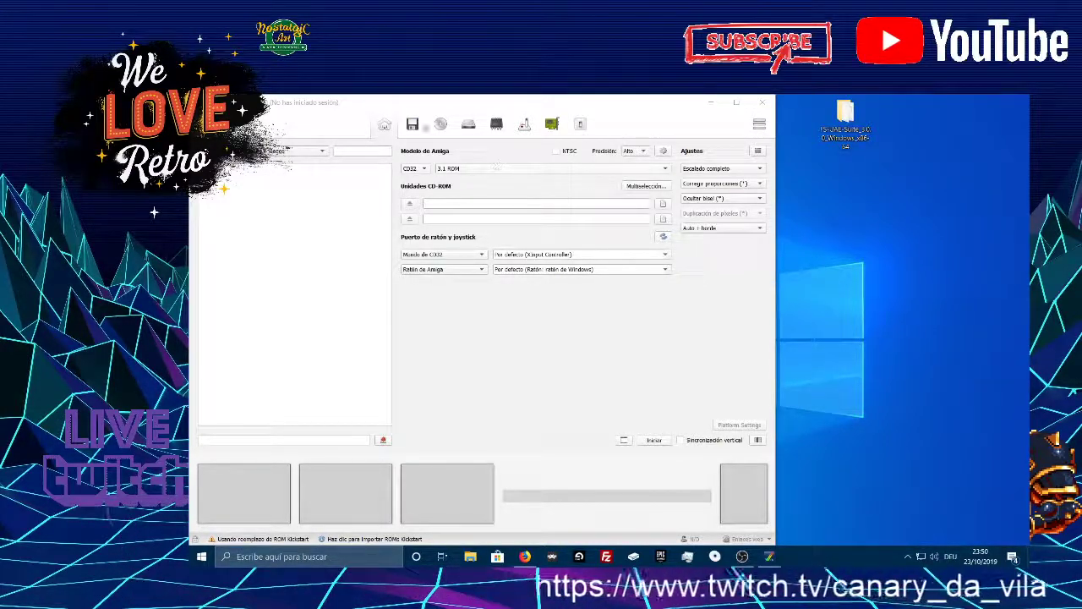
click(845, 122)
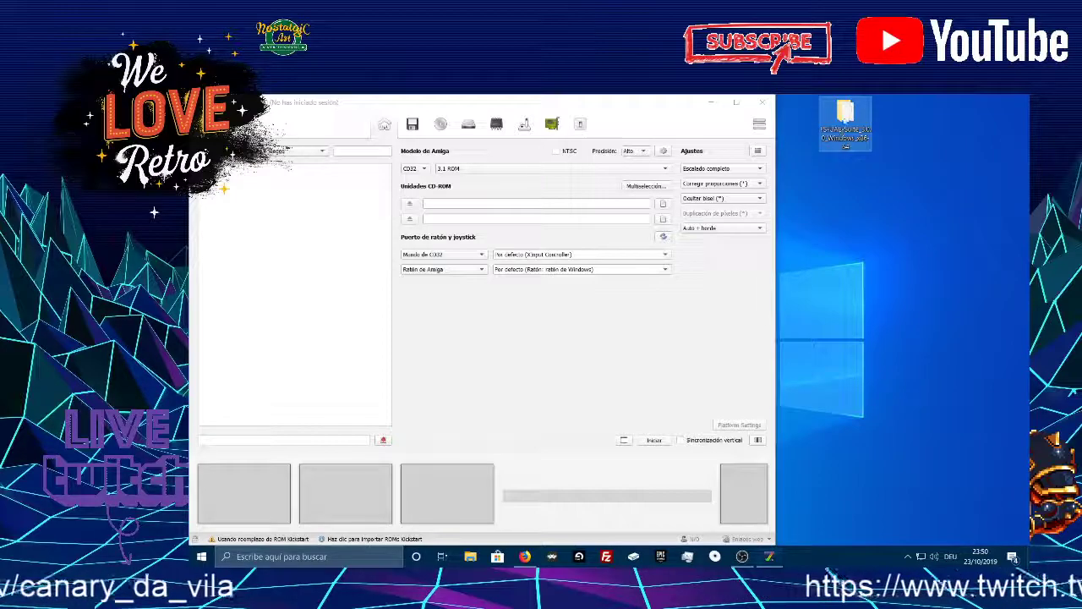
click(844, 139)
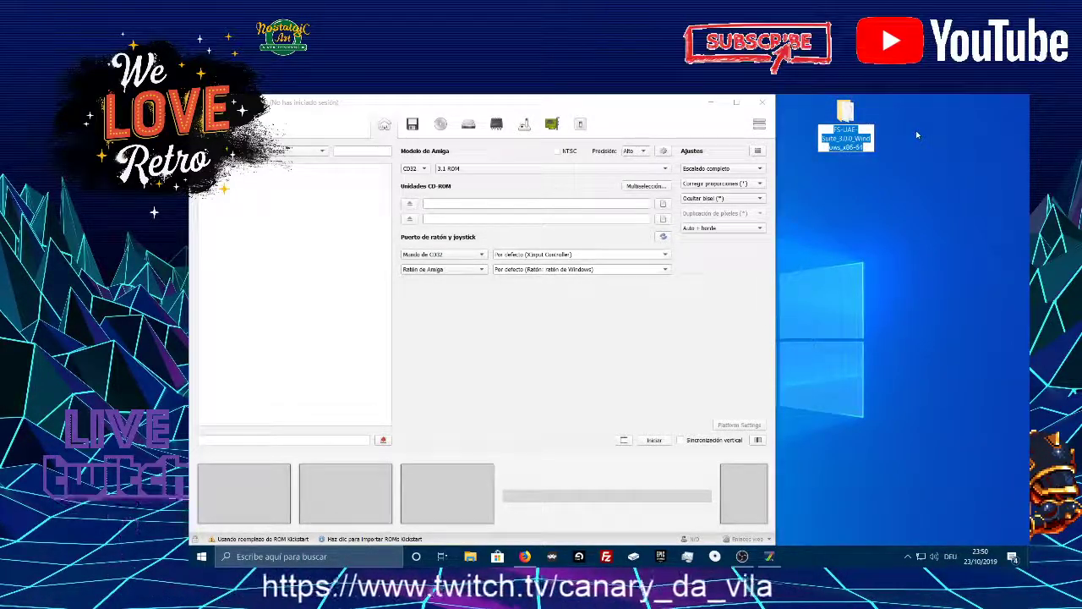
key(Return)
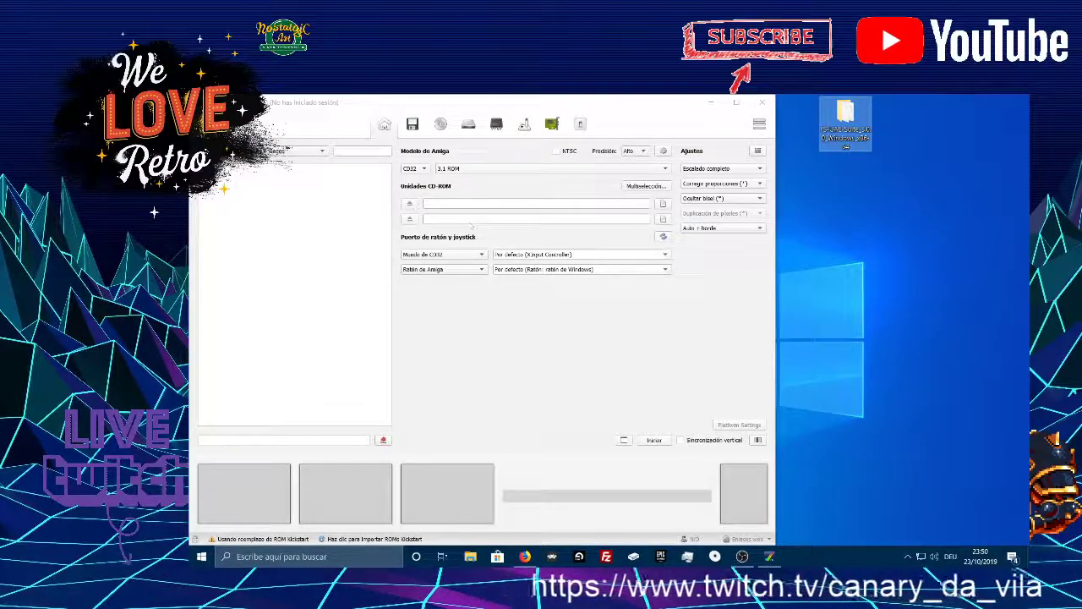
Step: Reopen the FS-UAE-Suite desktop folder to check where the CD32 ROM files are stored, and close it
click(733, 102)
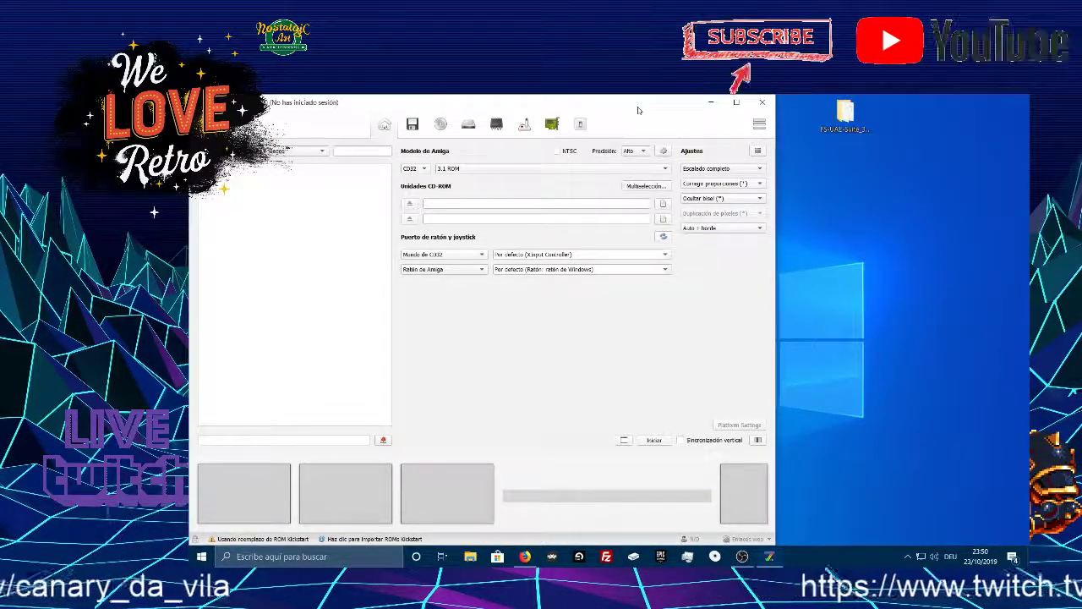
click(846, 114)
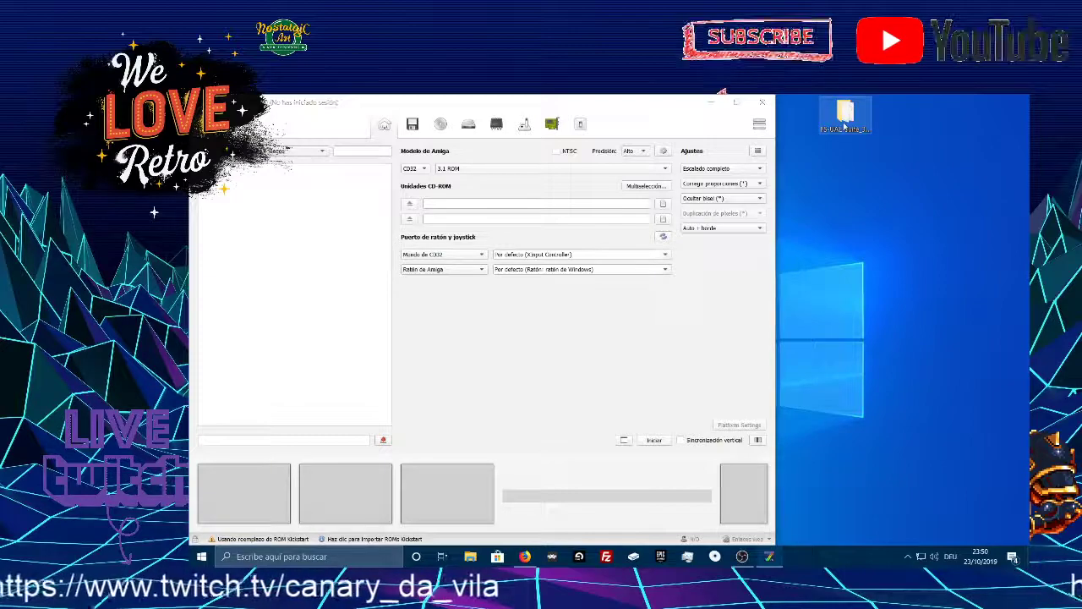
double_click(846, 114)
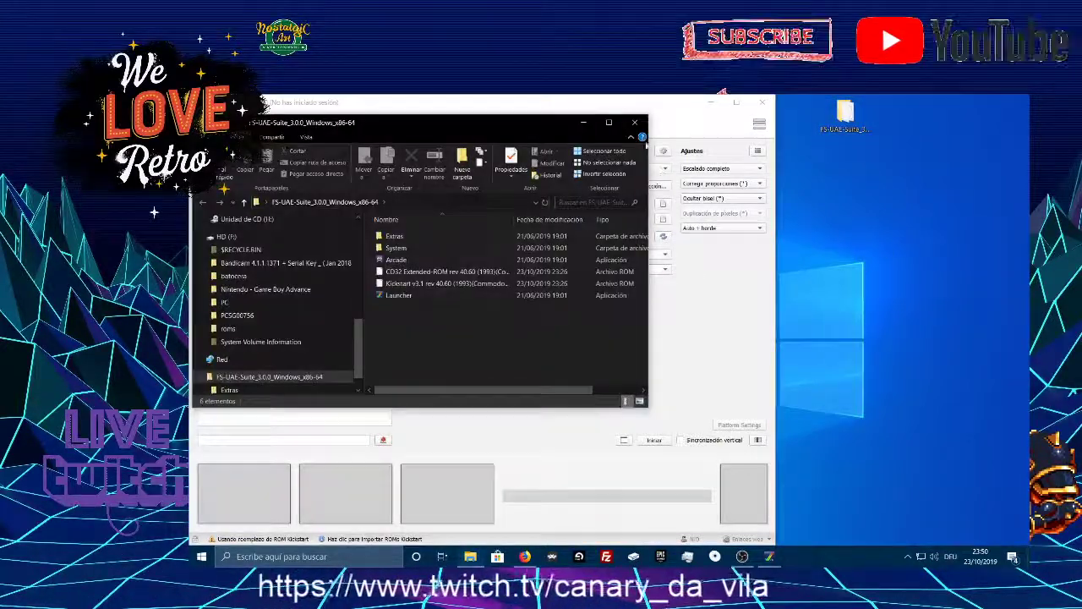
key(alt+F4)
double_click(834, 127)
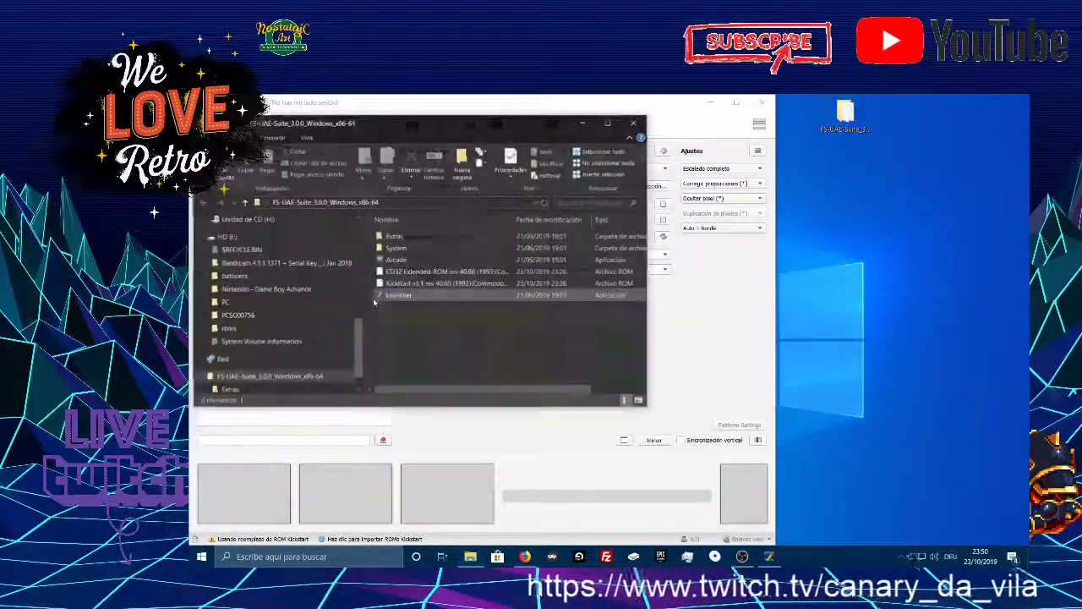
click(635, 123)
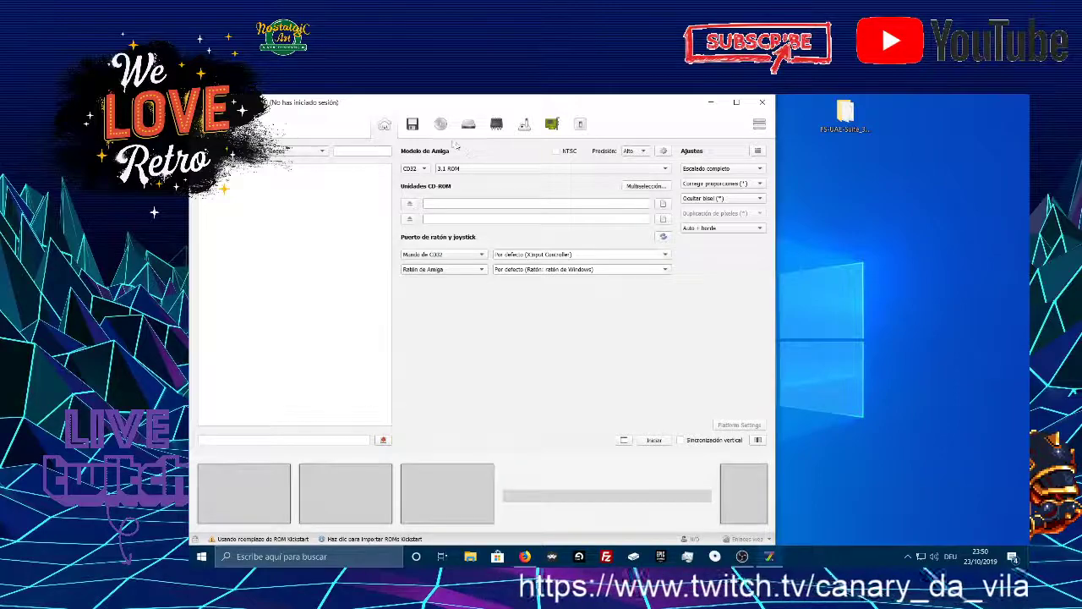
Step: Recheck that CD32 is the chosen Amiga model and view the two ROM files in the suite folder
click(413, 168)
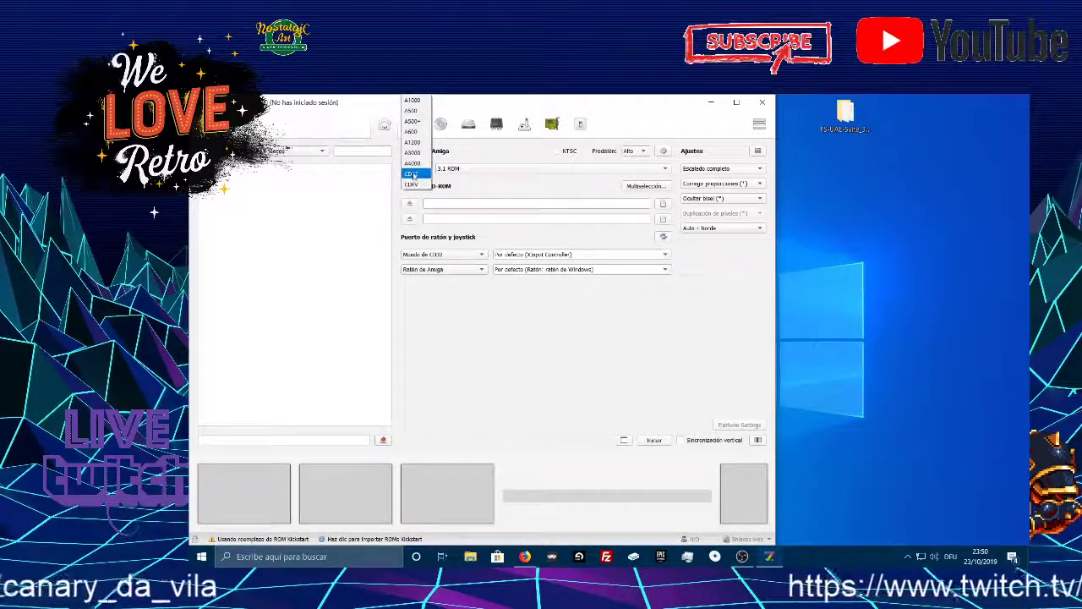
click(413, 172)
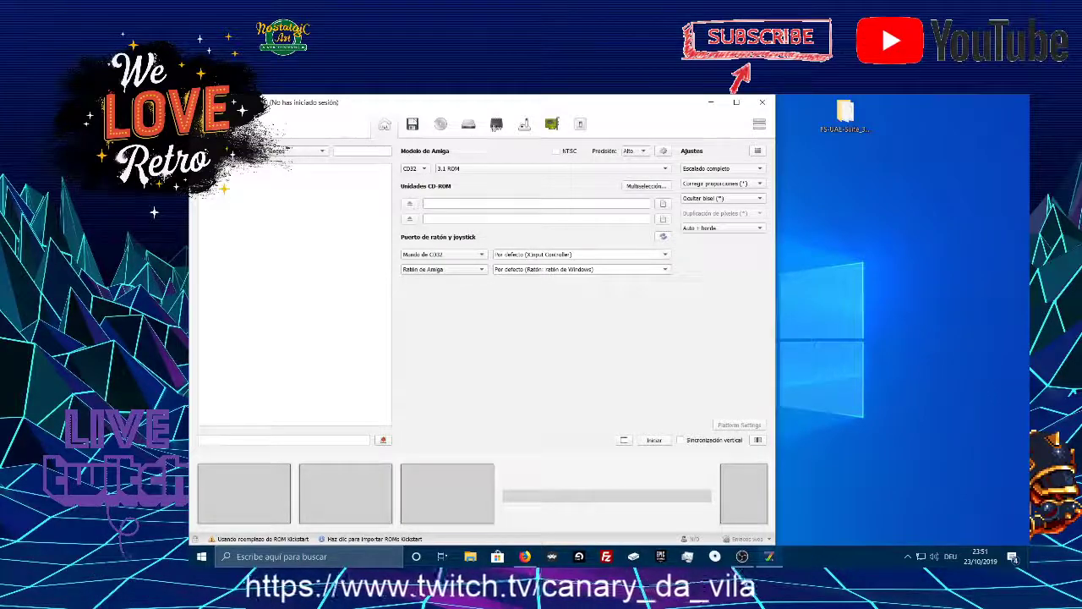
double_click(848, 123)
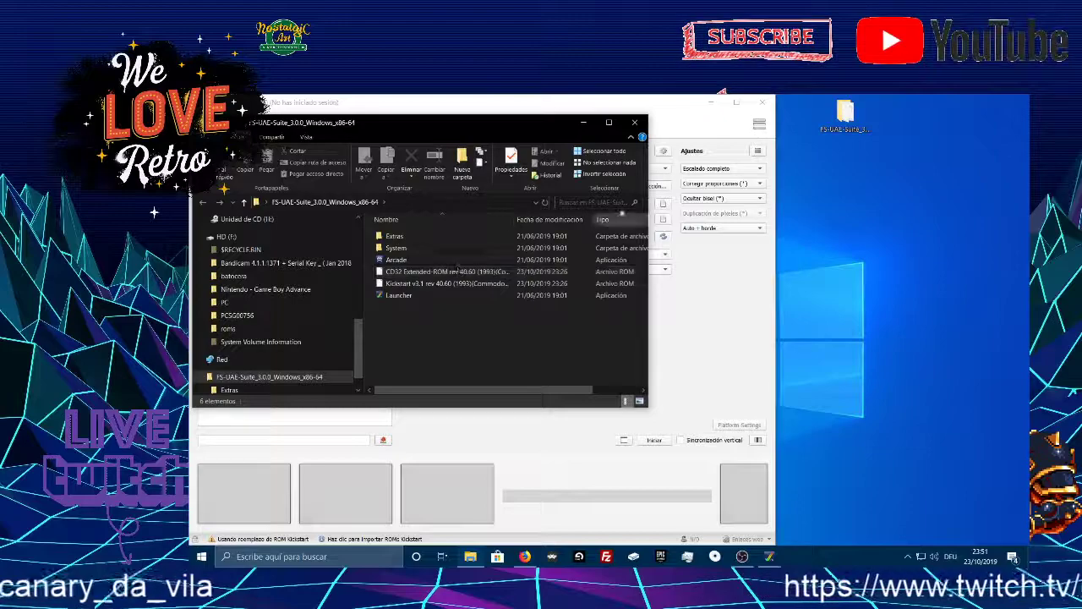
click(562, 95)
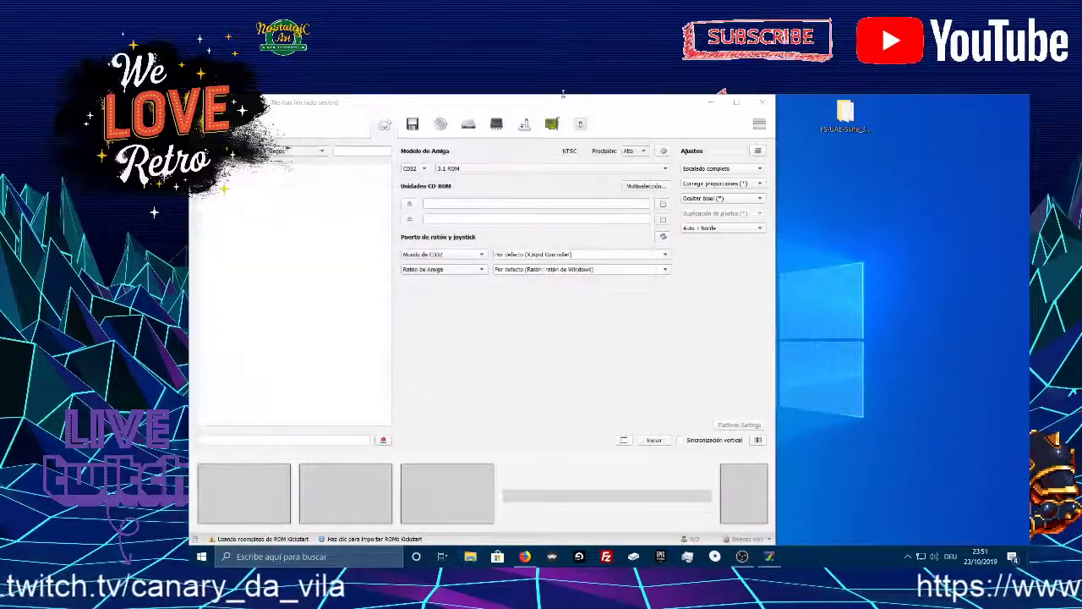
Step: Assign Kickstart v3.1 rev 40.60 (1993)(Commodore)(CD32).rom from the suite folder as the Kickstart ROM
click(497, 124)
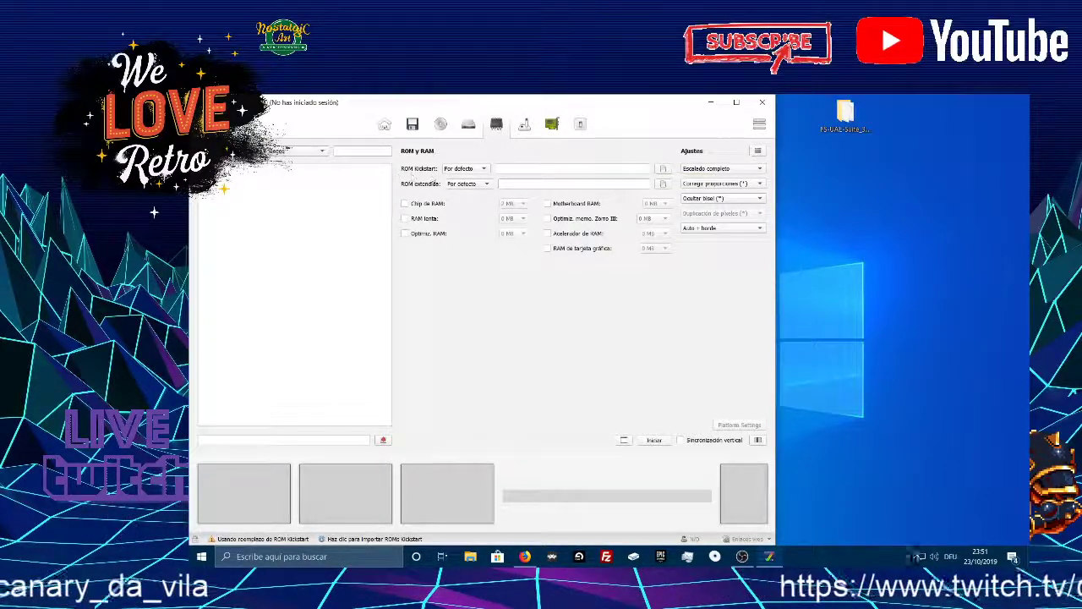
click(665, 169)
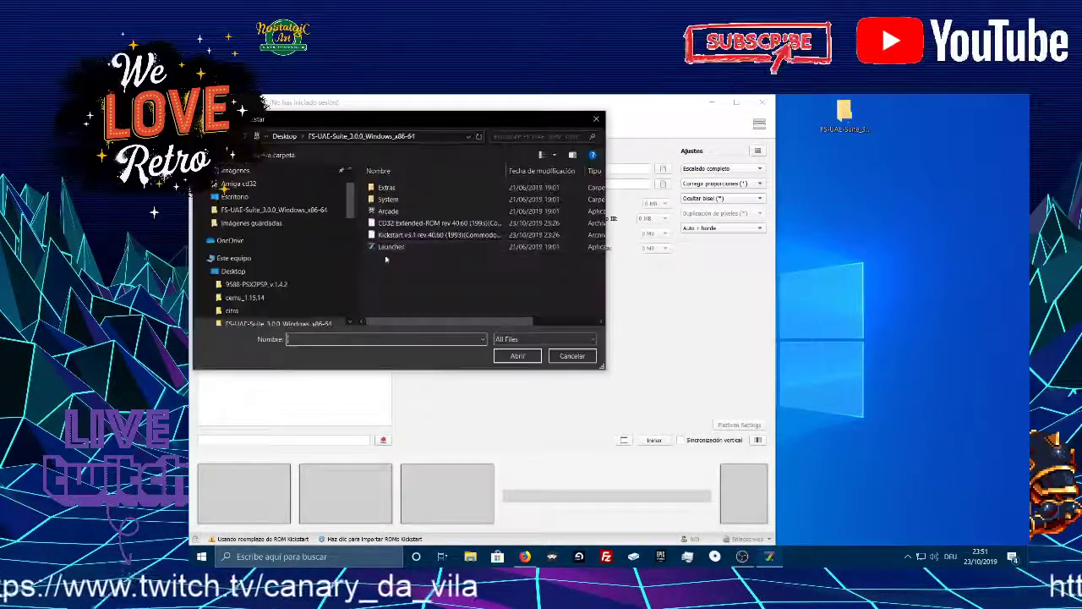
click(406, 223)
click(401, 236)
double_click(402, 236)
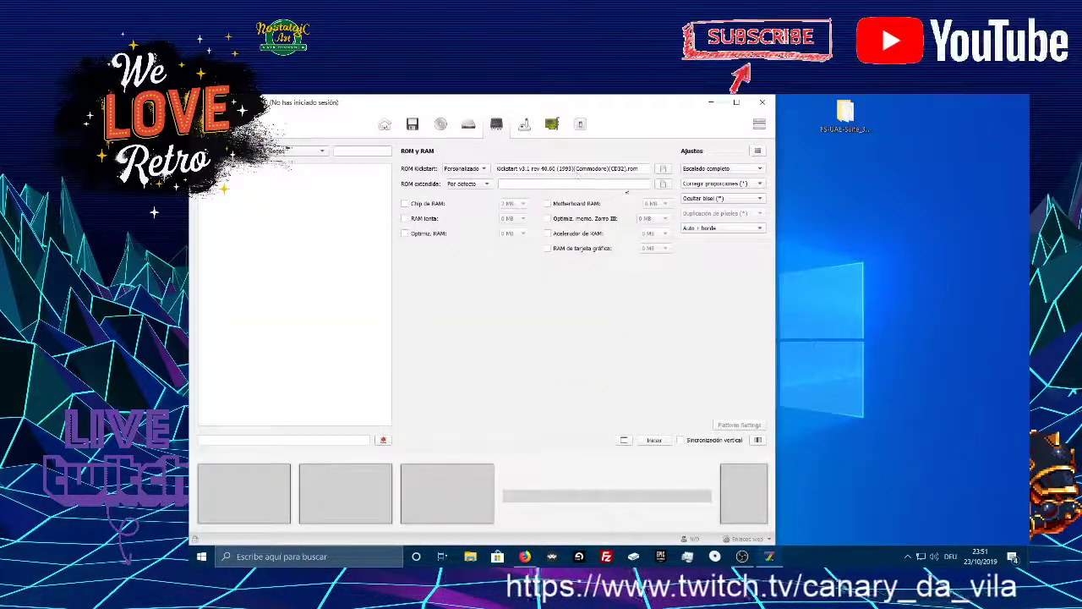
Step: Assign CD32 Extended-ROM rev 40.60 (1993)(Commodore)(CD32).rom from the suite folder as the extended ROM
click(662, 184)
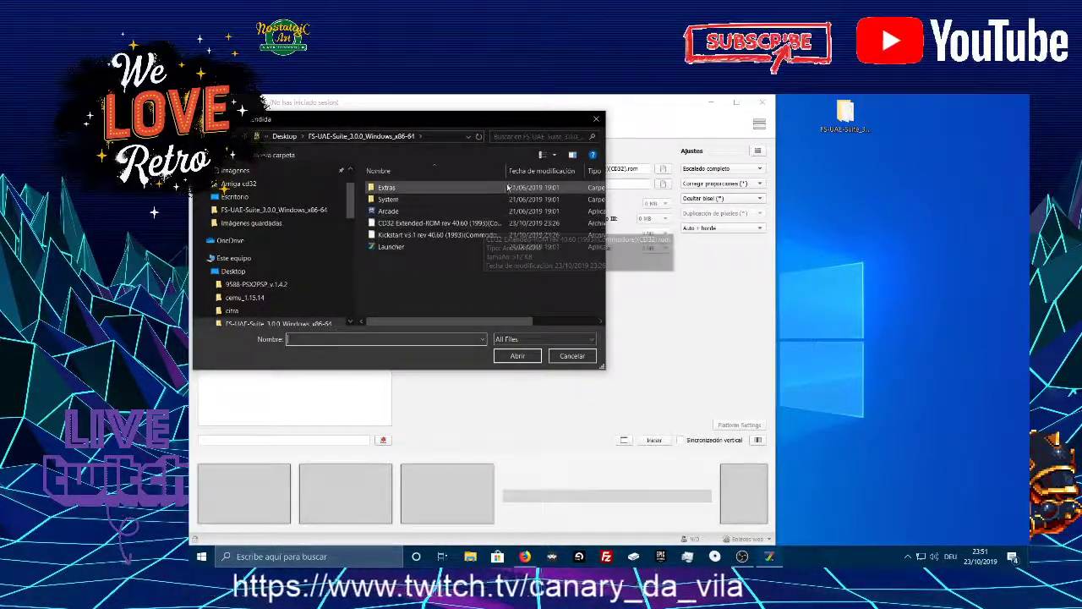
drag(506, 172, 545, 173)
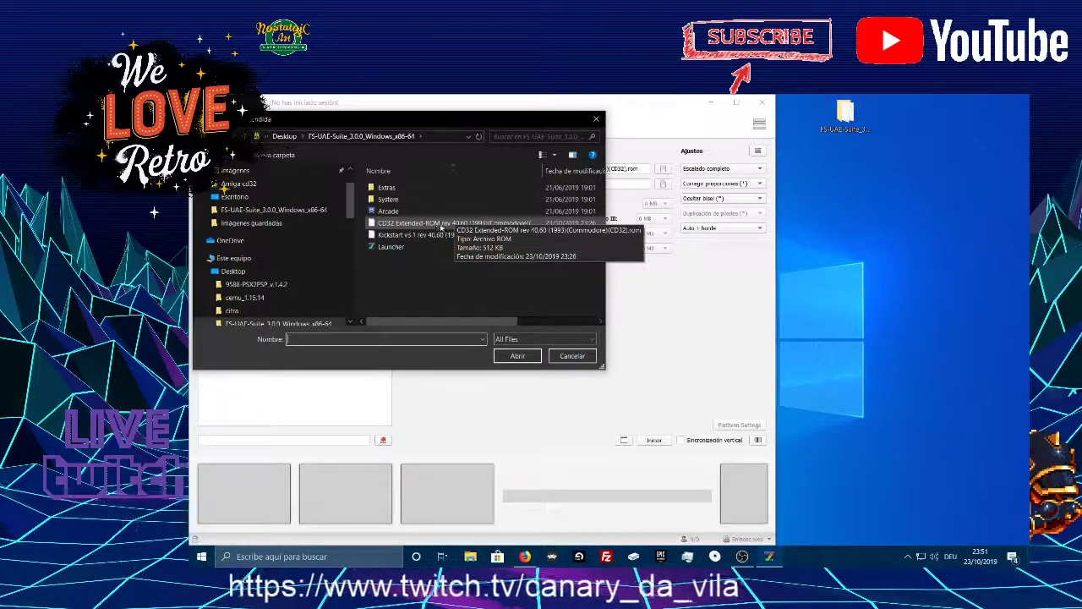
click(452, 224)
double_click(451, 223)
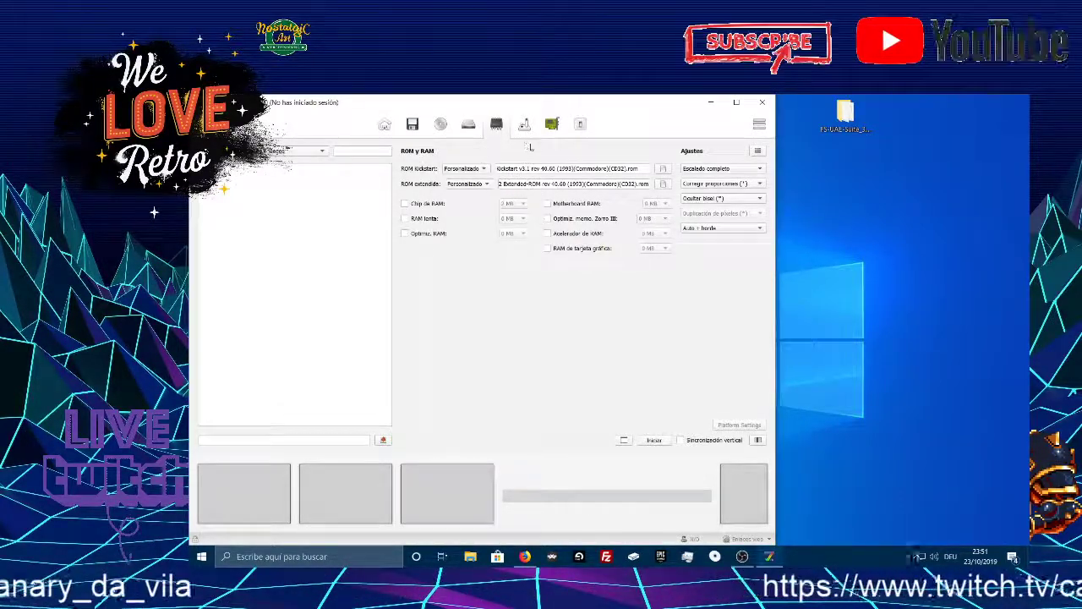
Step: Set the host device of the first mouse and joystick port, the CD32 pad, to XInput Controller
click(524, 125)
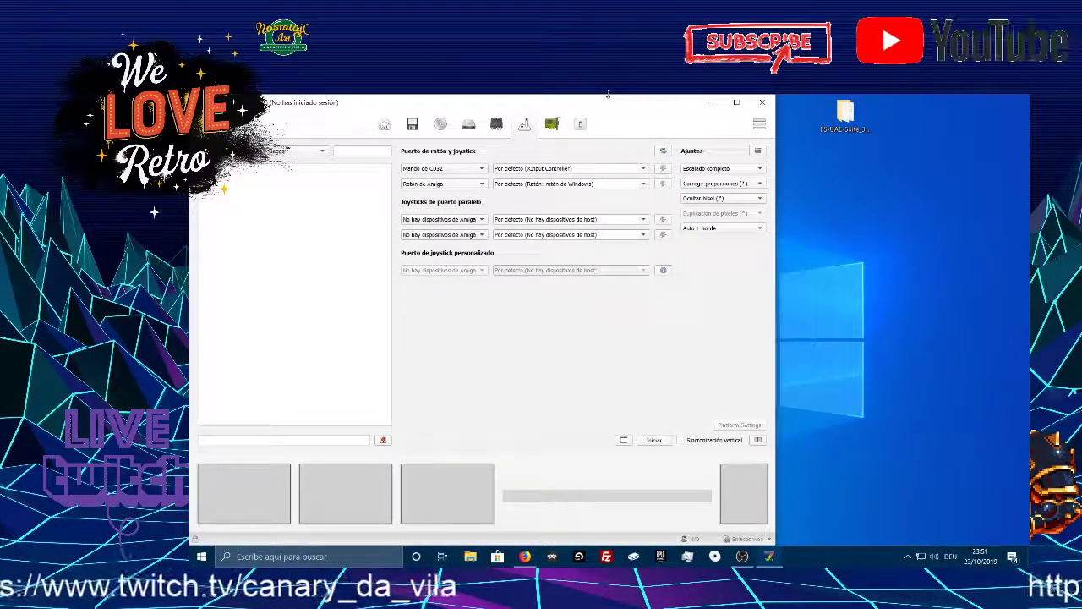
click(643, 168)
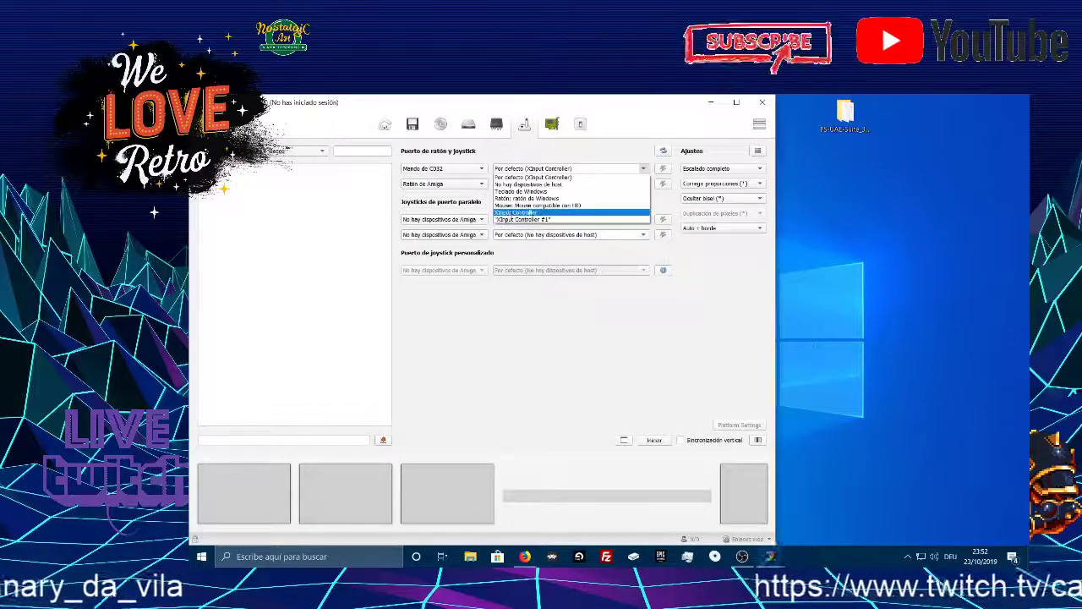
click(526, 212)
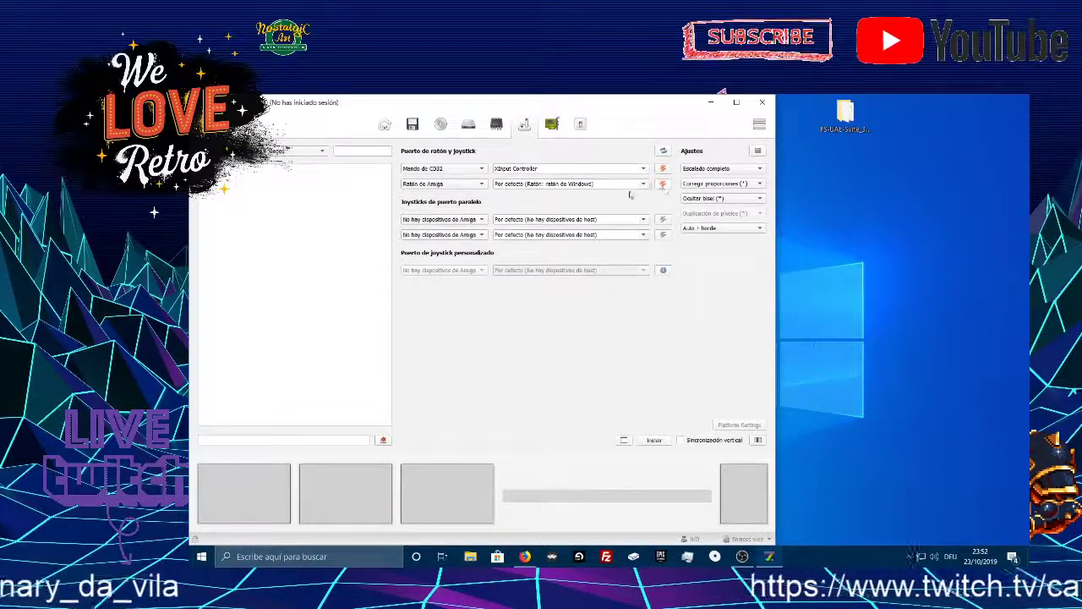
Step: Set the second mouse and joystick port to Mando de CD32 and open its host device choices
click(476, 185)
click(447, 206)
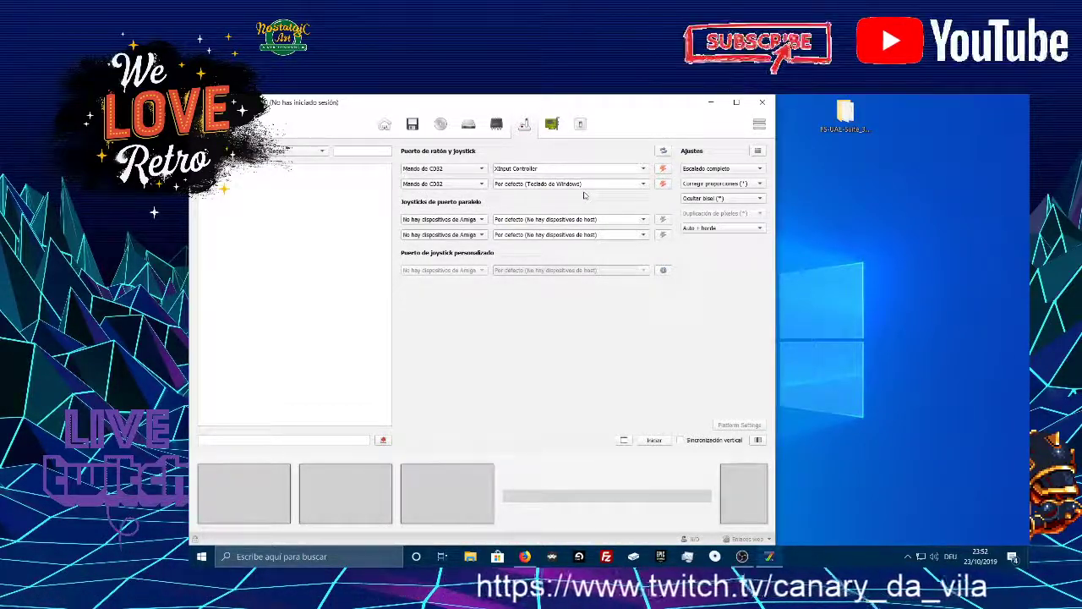
click(645, 184)
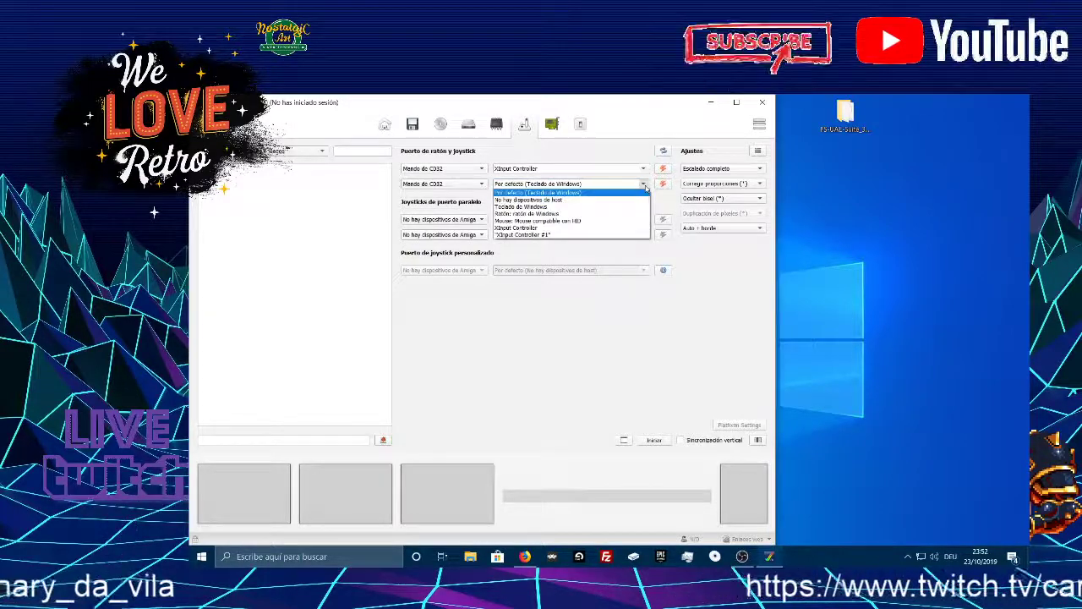